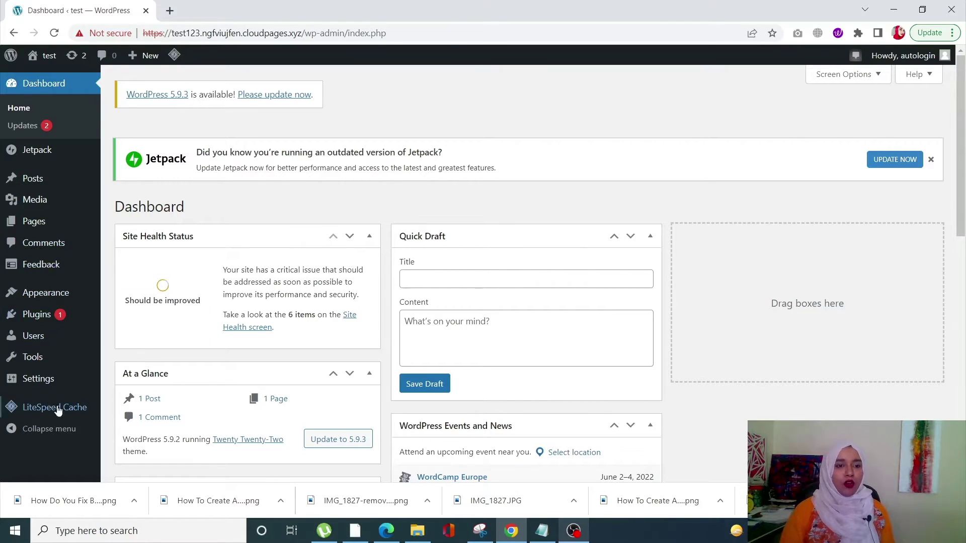
Switch permalinks to Month and name (/%year%/%monthnum%/%postname%/) and save the change
mouse_move(37, 386)
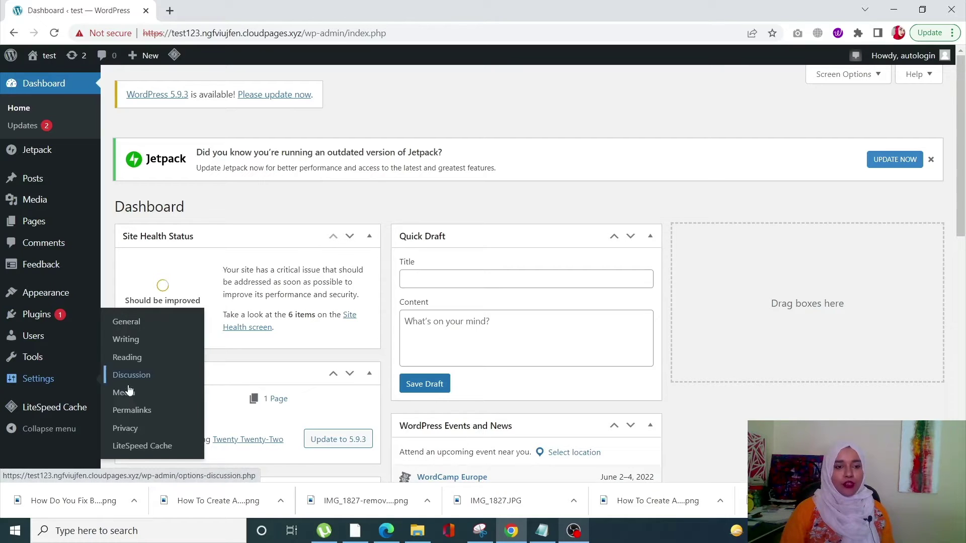
left_click(131, 412)
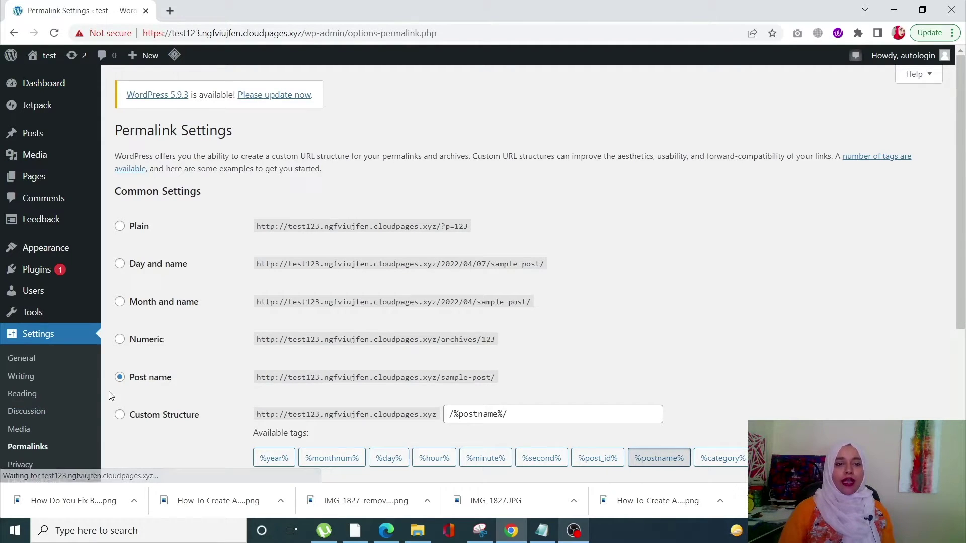
scroll(614, 380, "down", 2)
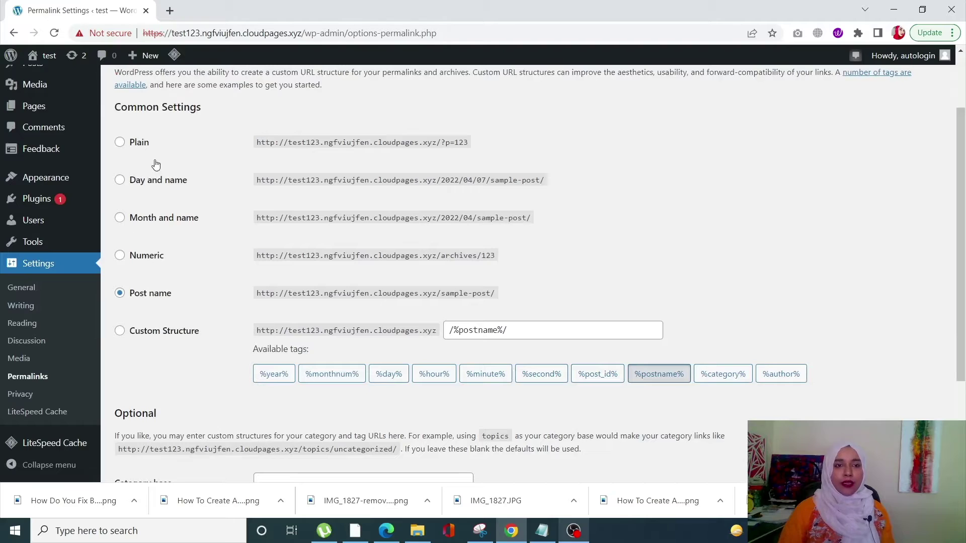
left_click(124, 217)
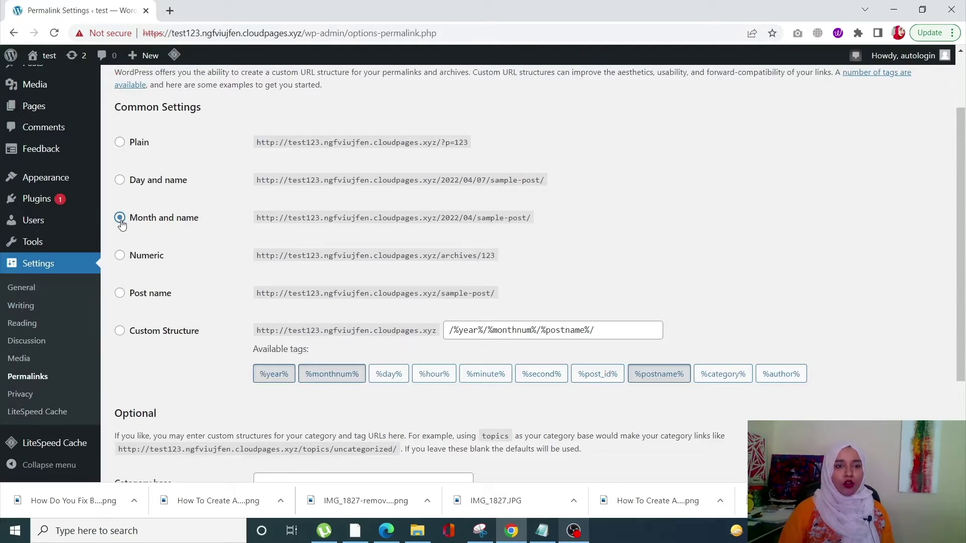
scroll(112, 447, "down", 2)
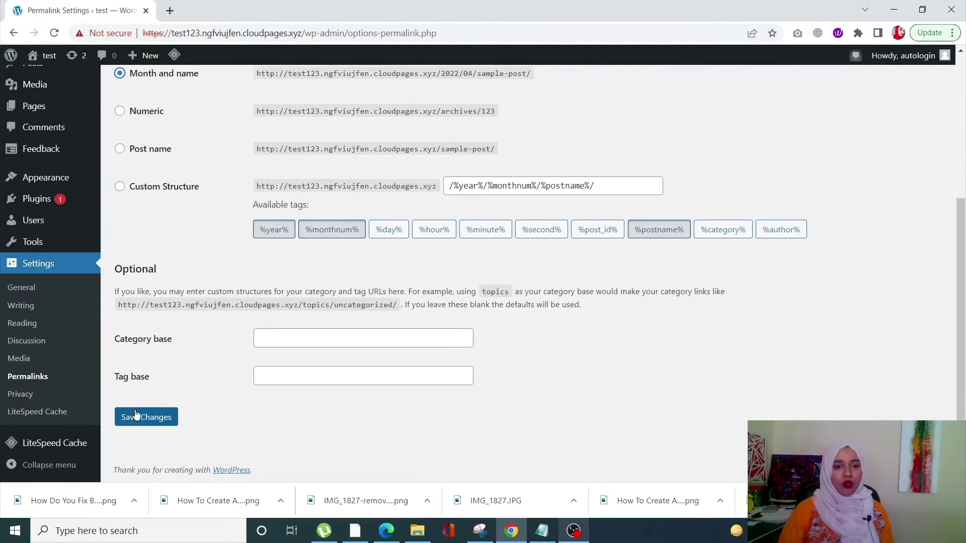
left_click(143, 420)
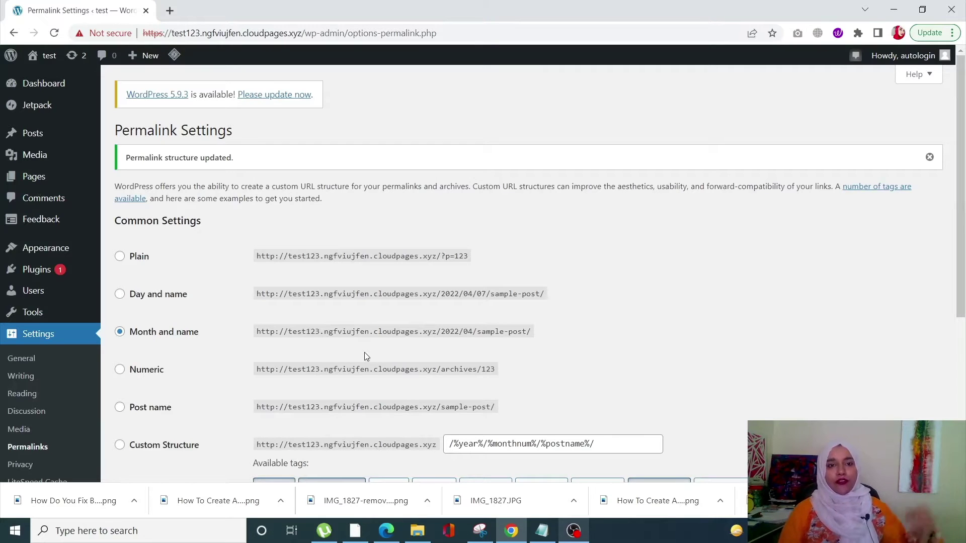
Change permalinks back to Post name (/%postname%/) and save to regenerate the rules
scroll(365, 356, "down", 2)
scroll(364, 356, "down", 1)
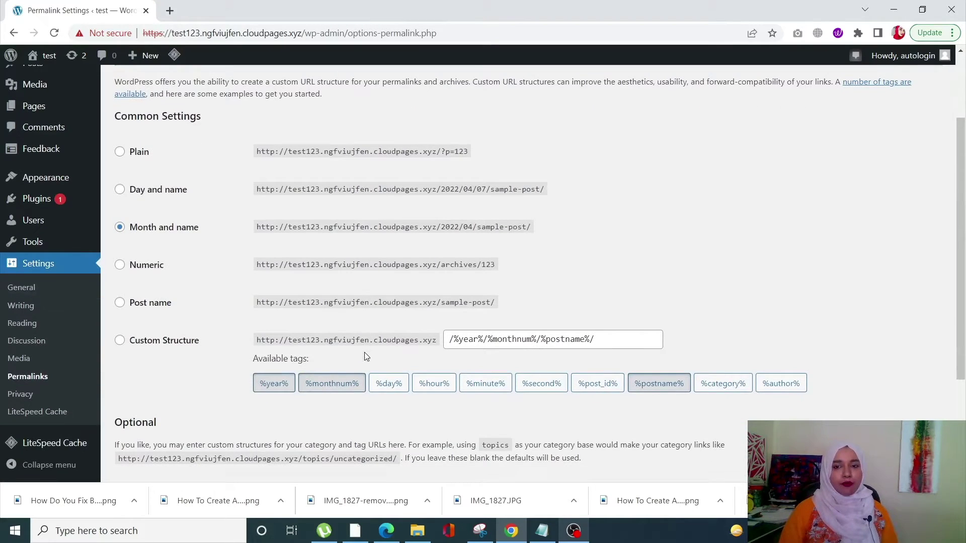
left_click(129, 307)
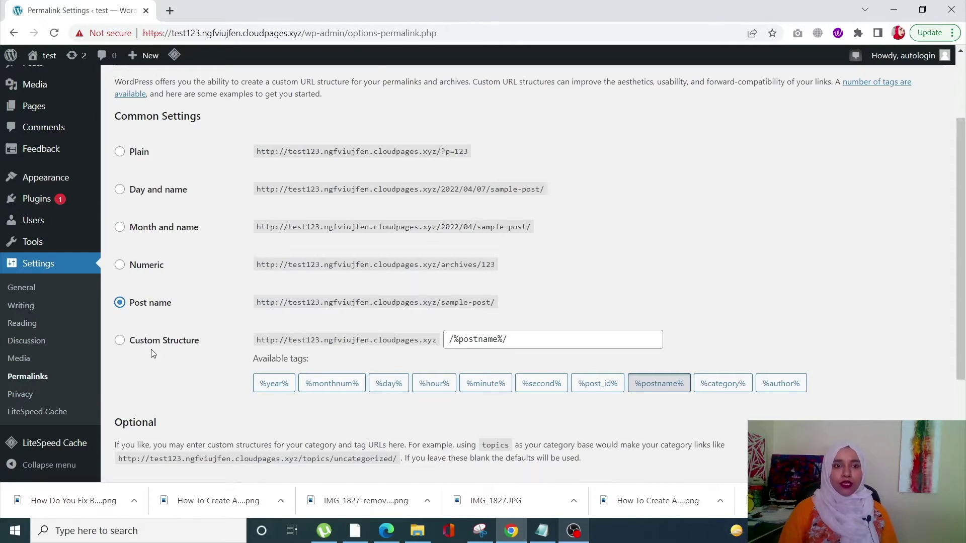
scroll(151, 350, "down", 3)
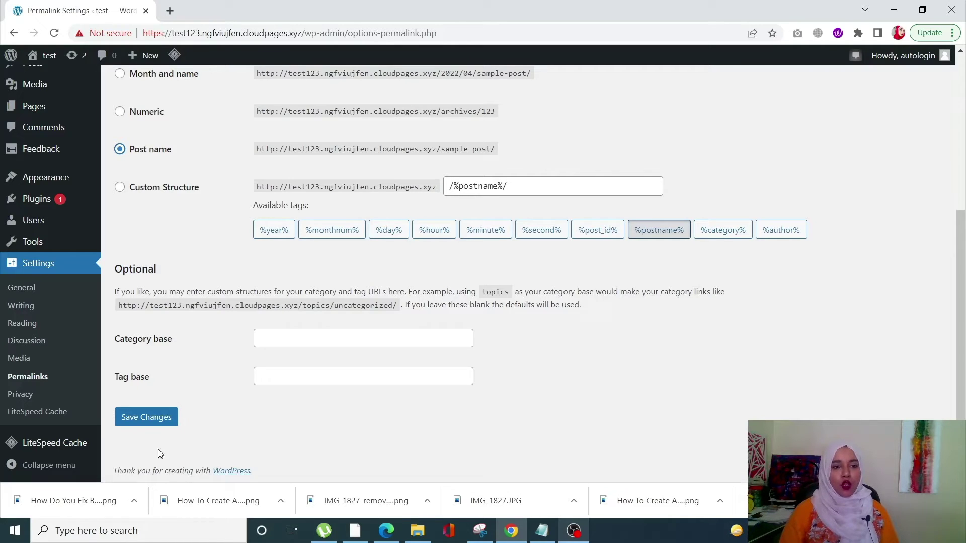
left_click(158, 425)
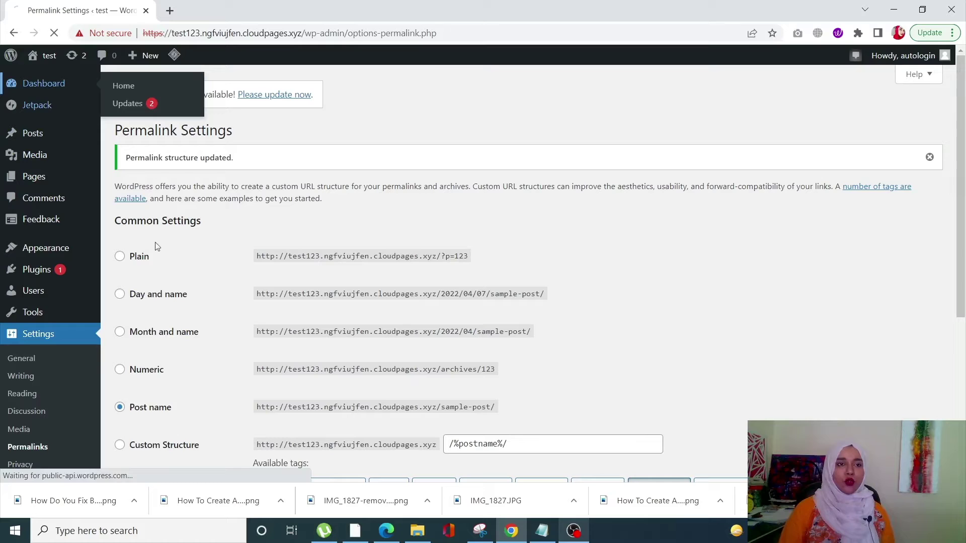
Go from the Dashboard through the Plugins list to the Add Plugins page
left_click(45, 83)
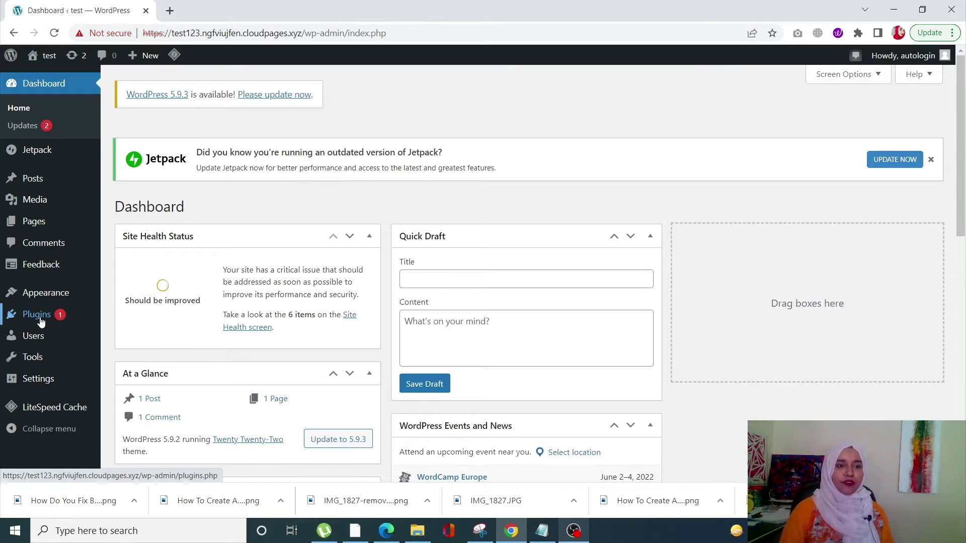
left_click(41, 322)
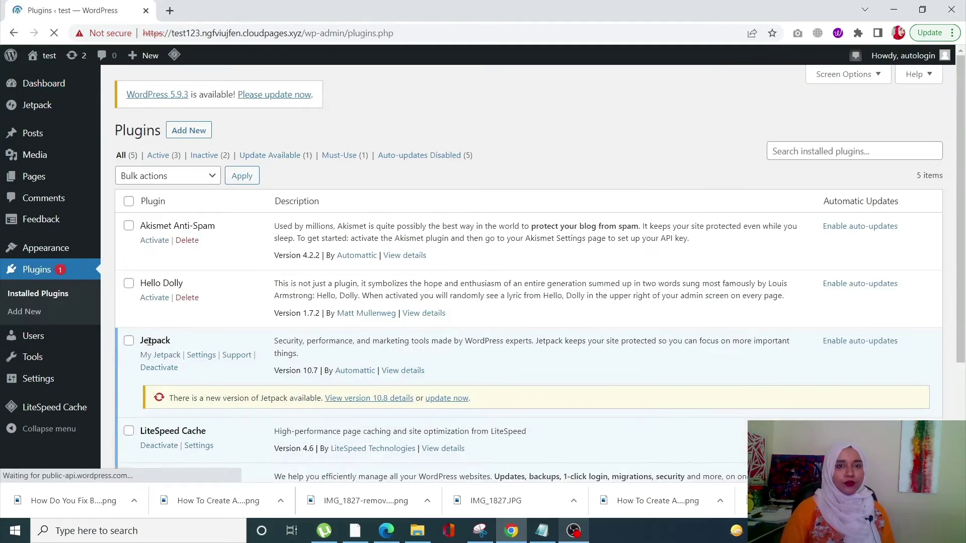
left_click(190, 132)
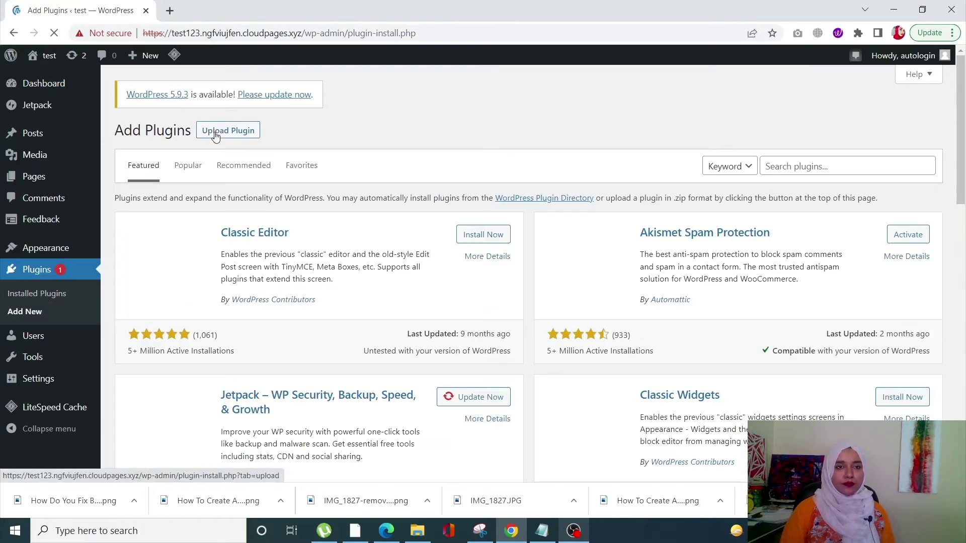
Search the plugin directory for 'file manager'
left_click(890, 160)
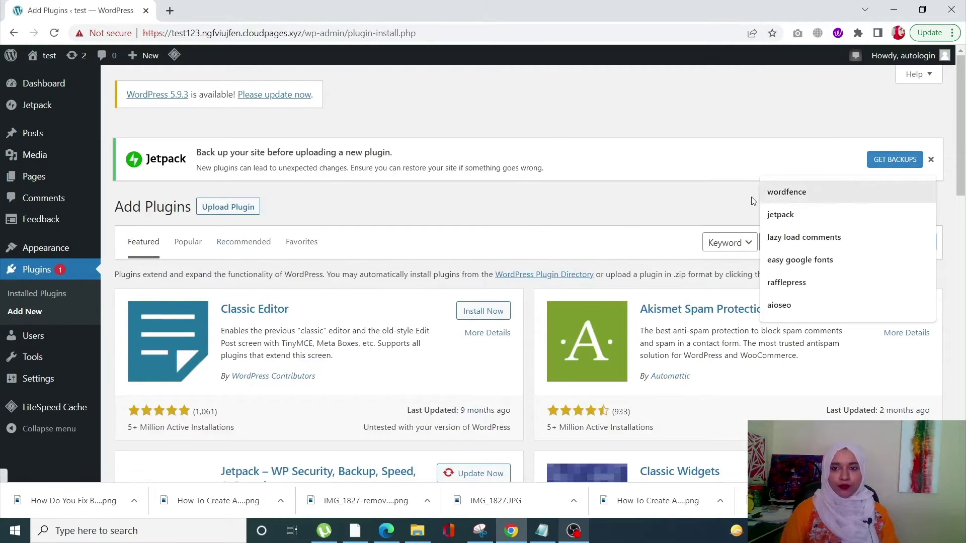
left_click(839, 244)
type("filer")
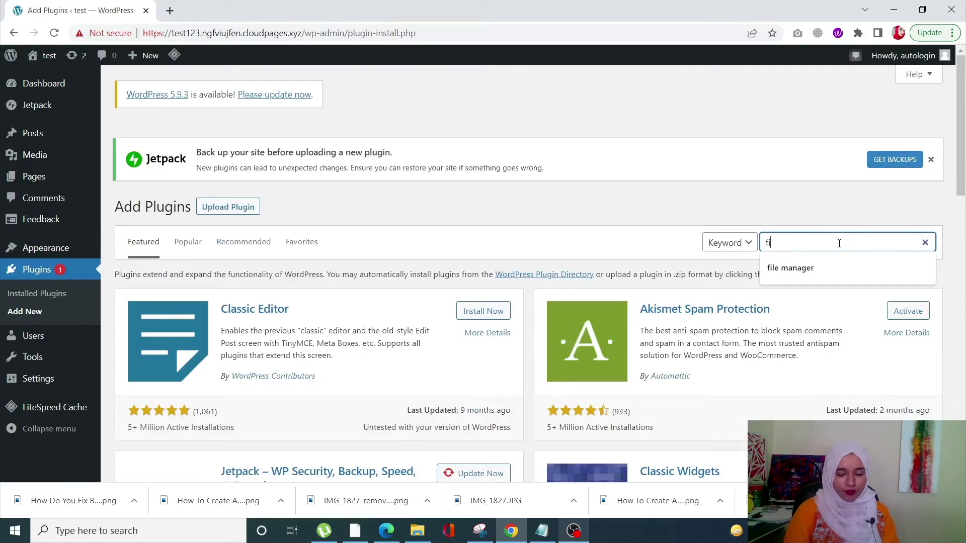
key("BackSpace")
key("BackSpace")
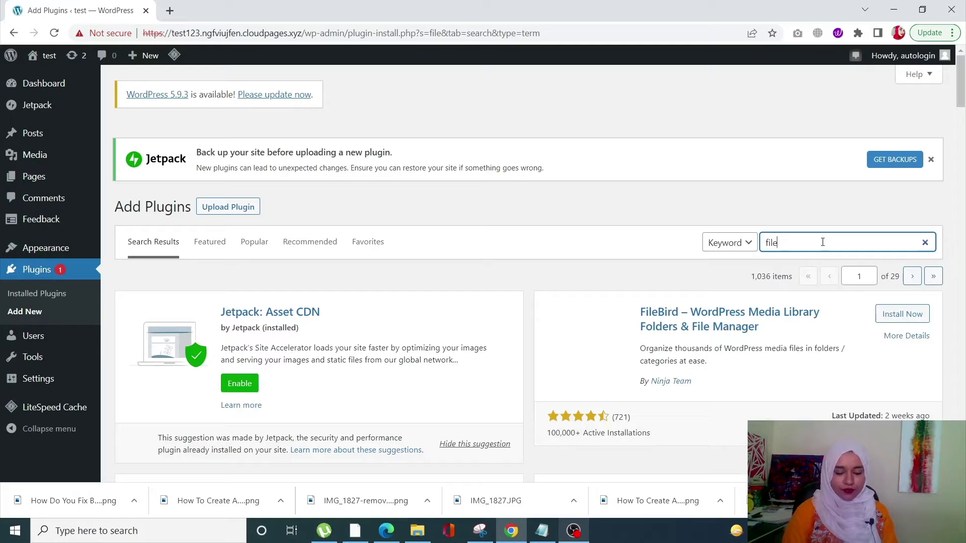
type("manager")
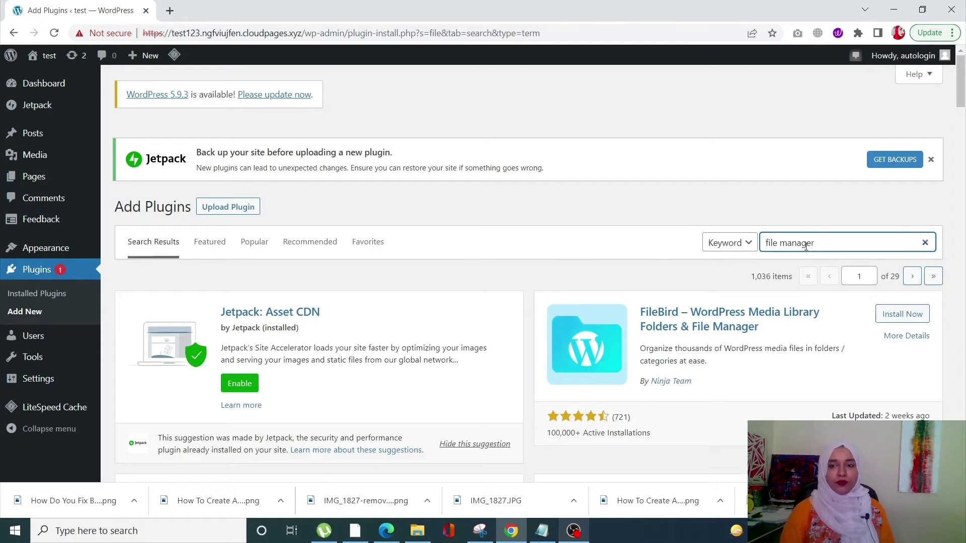
scroll(483, 254, "down", 1)
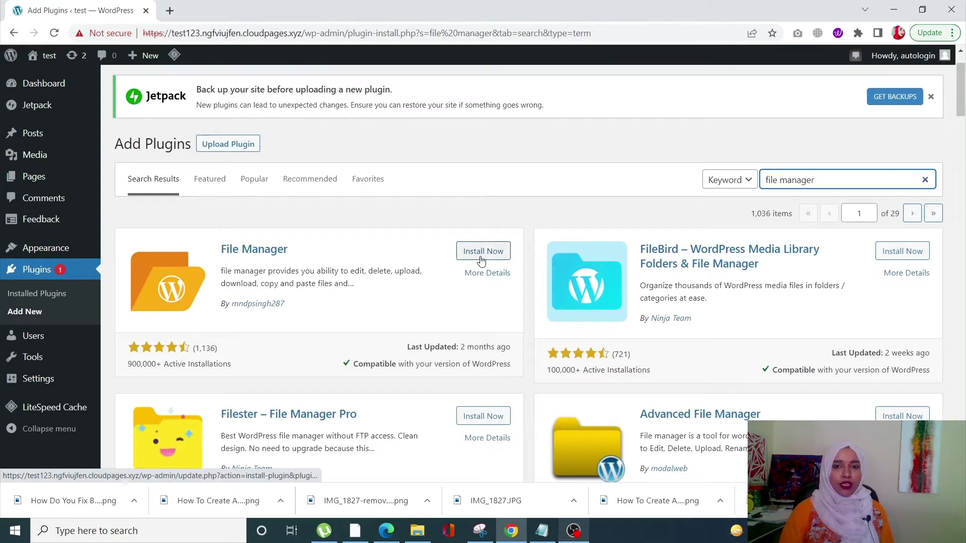
Install the File Manager plugin from the results and activate it
left_click(482, 254)
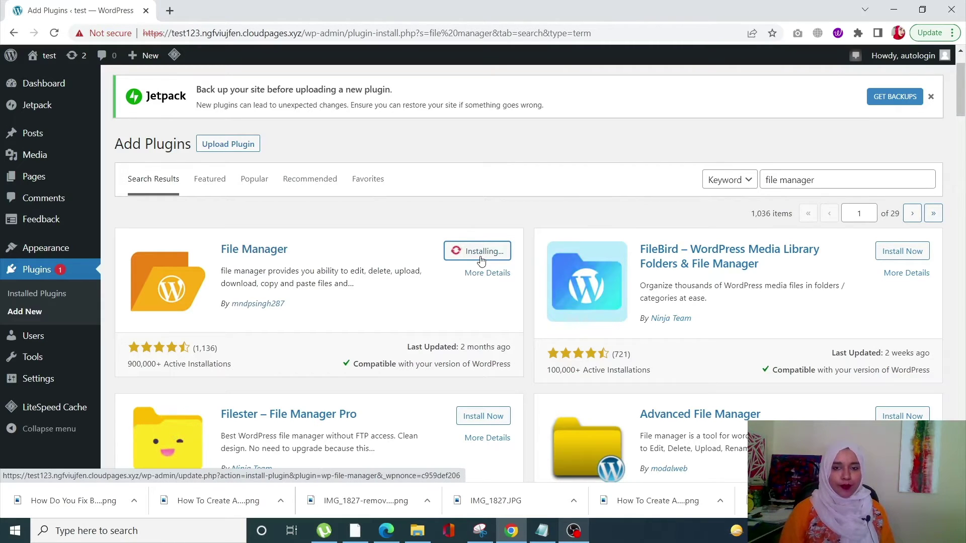
scroll(480, 261, "down", 1)
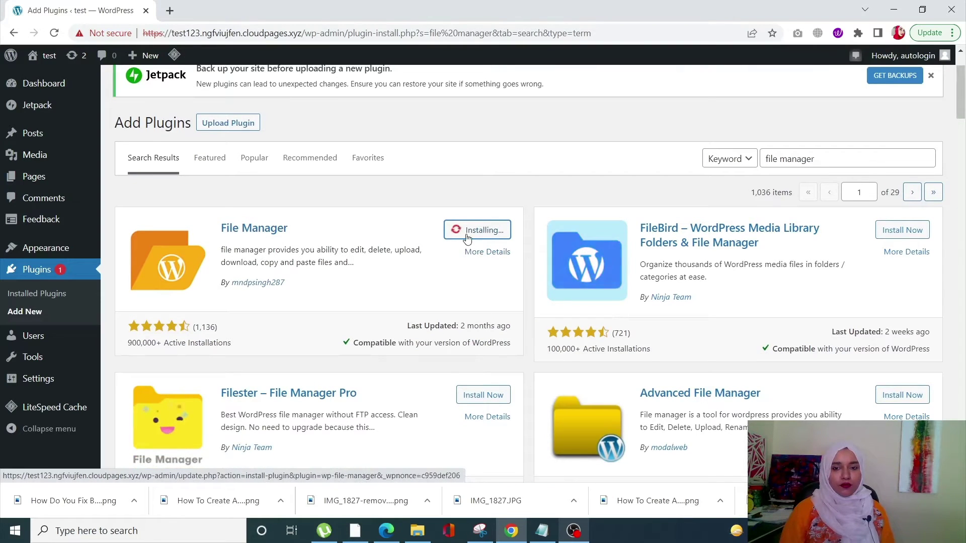
scroll(448, 261, "down", 2)
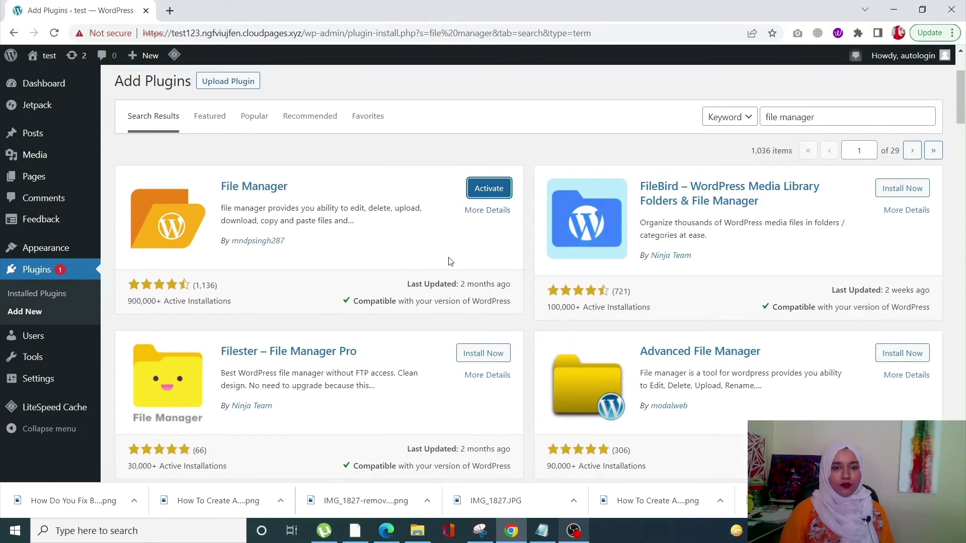
left_click(481, 186)
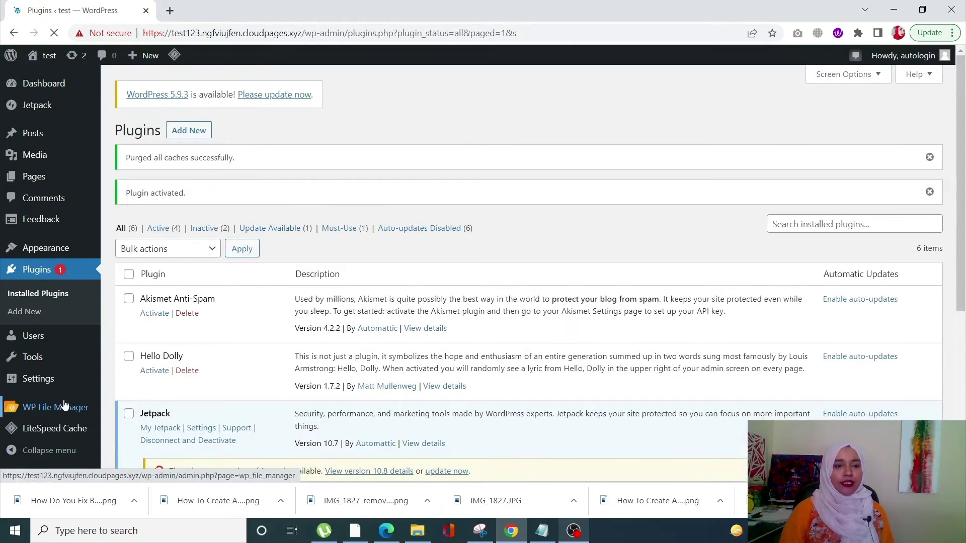
In WP File Manager, rename public_html's .htaccess to .htaccess-error
left_click(64, 405)
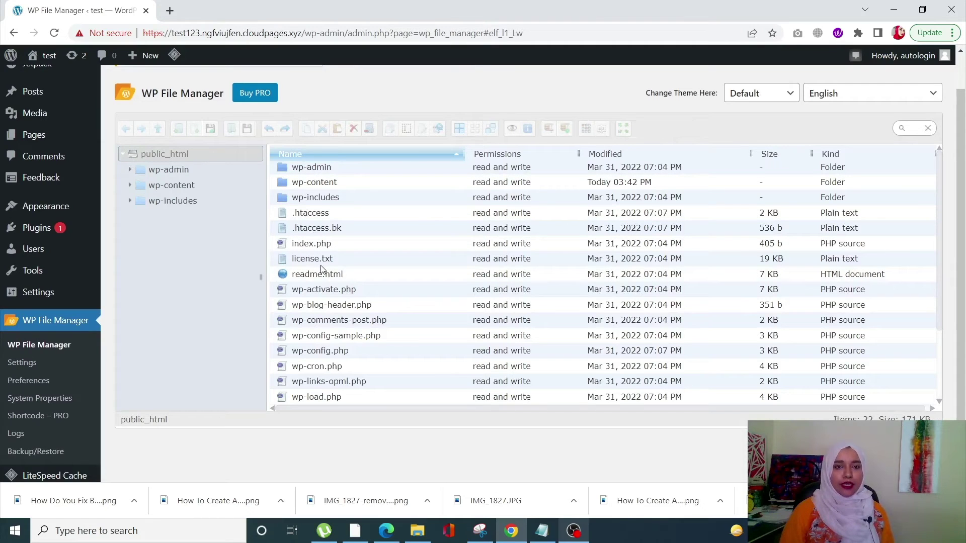
left_click(309, 213)
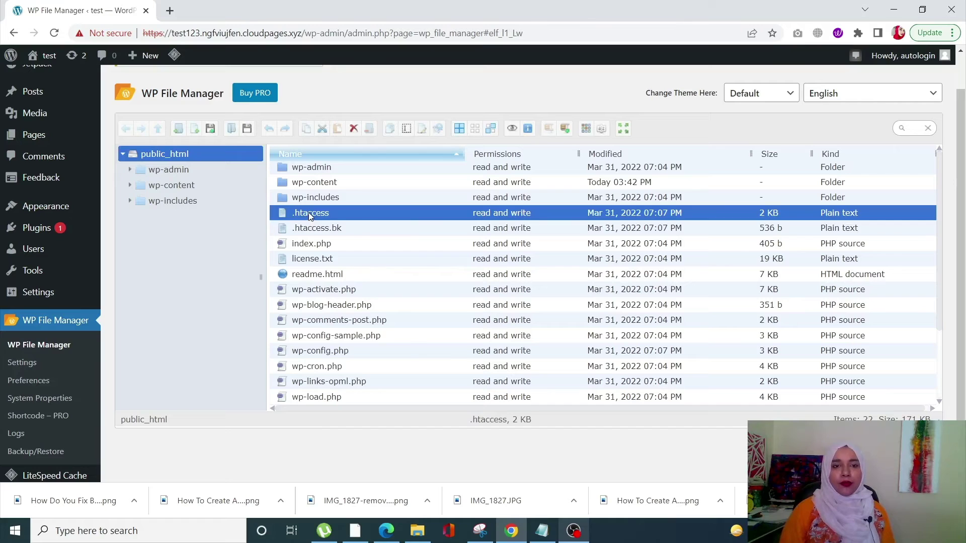
right_click(310, 213)
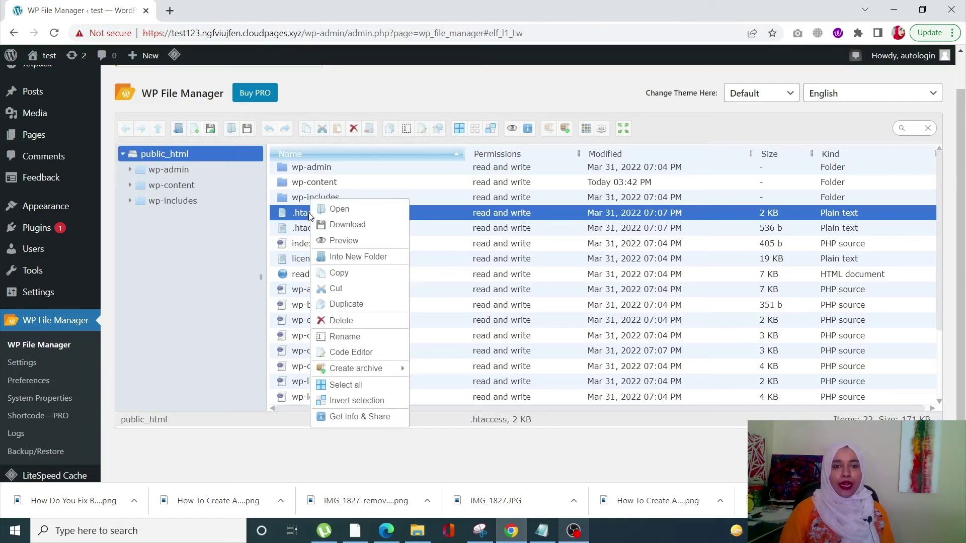
left_click(367, 334)
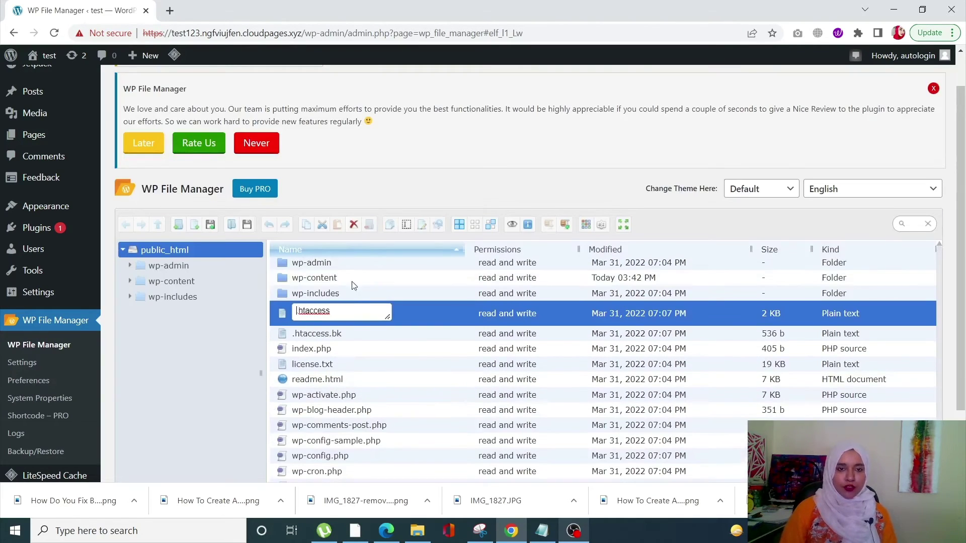
key("Escape")
right_click(351, 304)
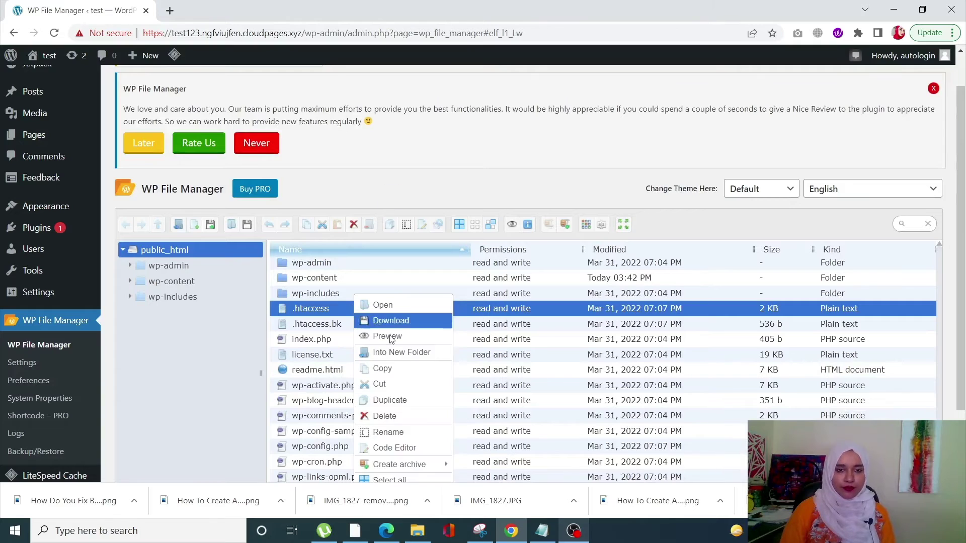
left_click(392, 433)
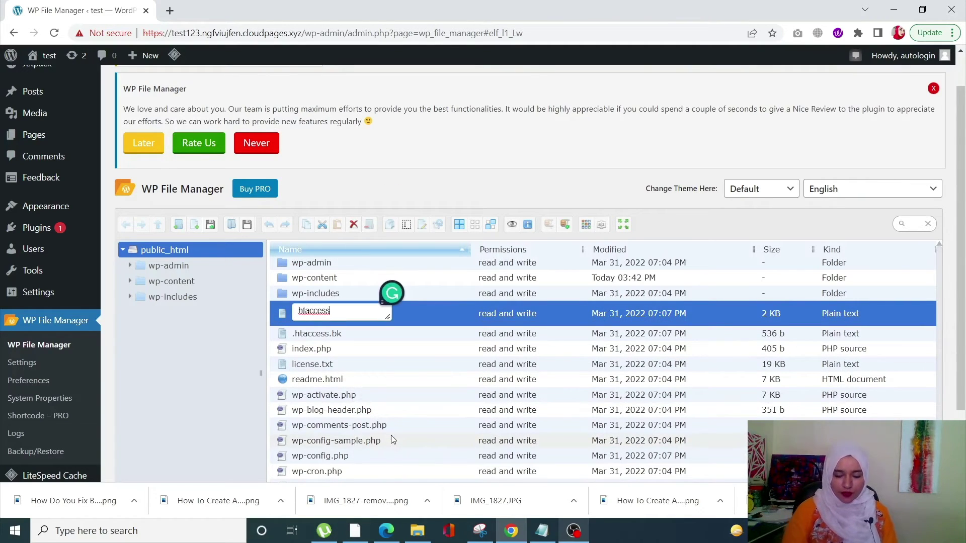
type("-error")
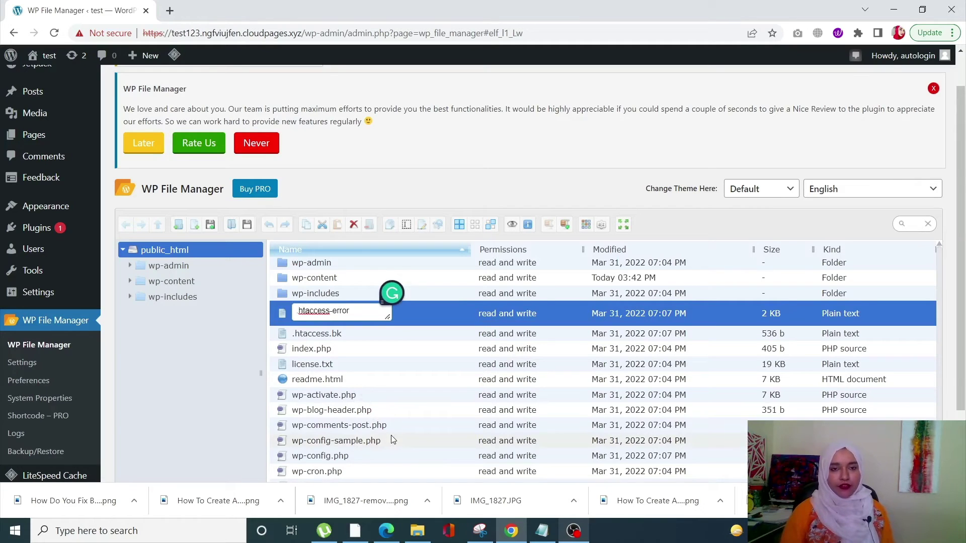
key("Return")
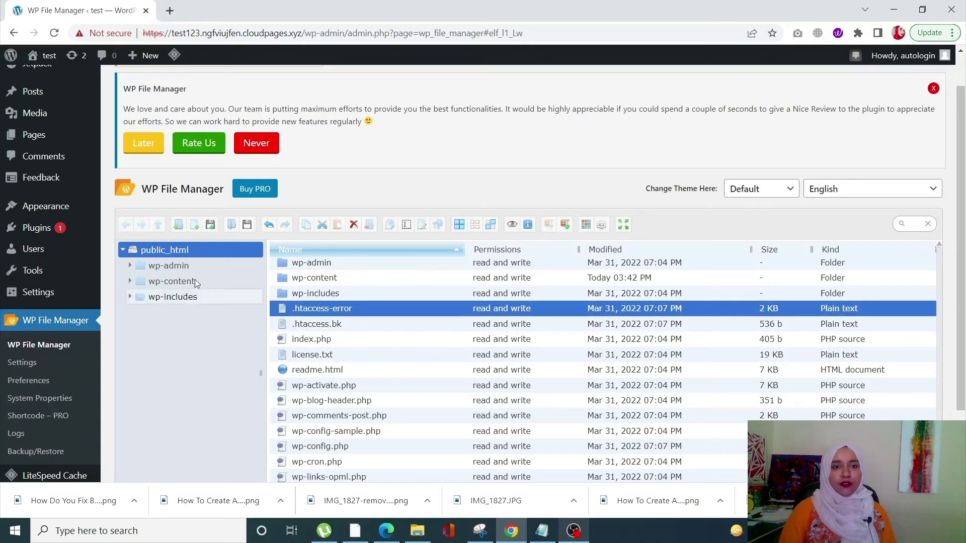
Create a new TXT plain-text file named .htaccess (becoming .htaccess.txt) and select it
left_click(194, 226)
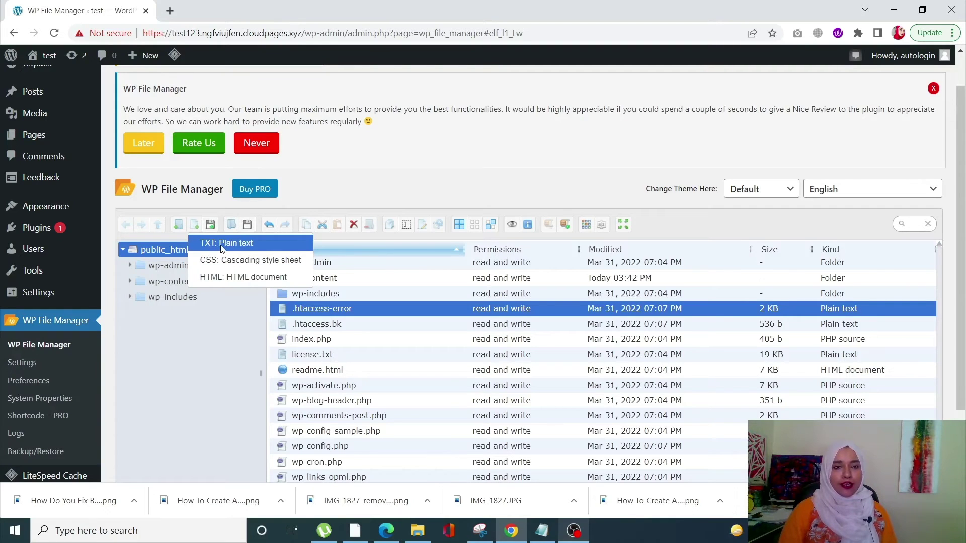
left_click(221, 246)
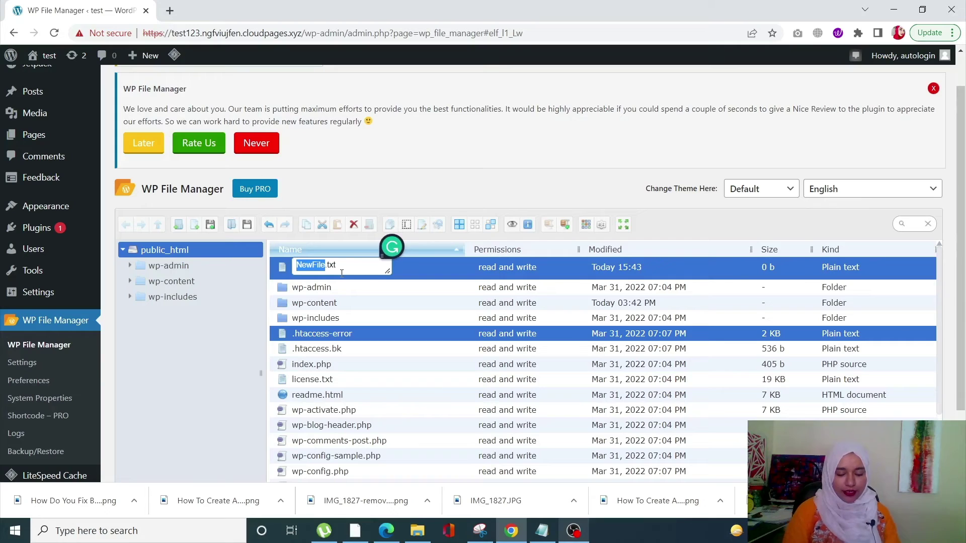
type(".htac")
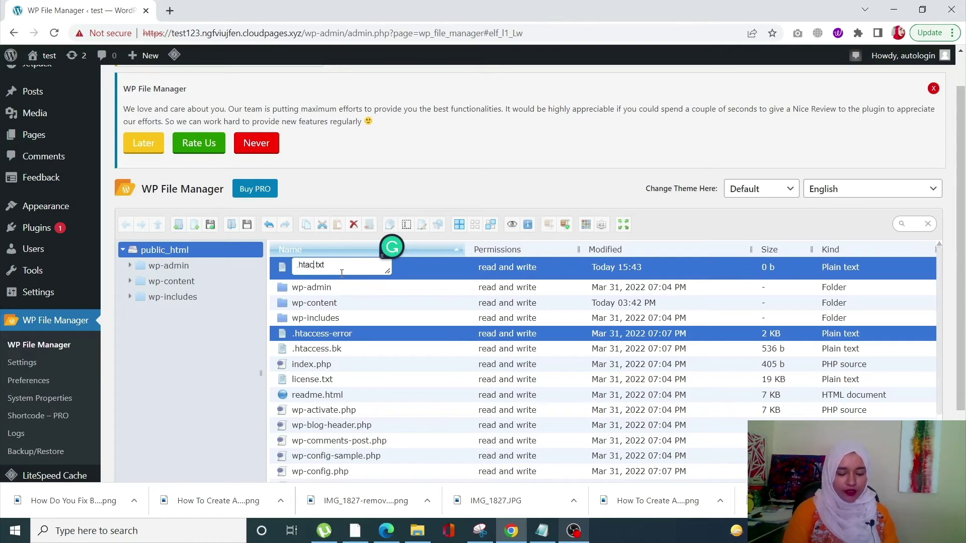
type("cess")
key("Return")
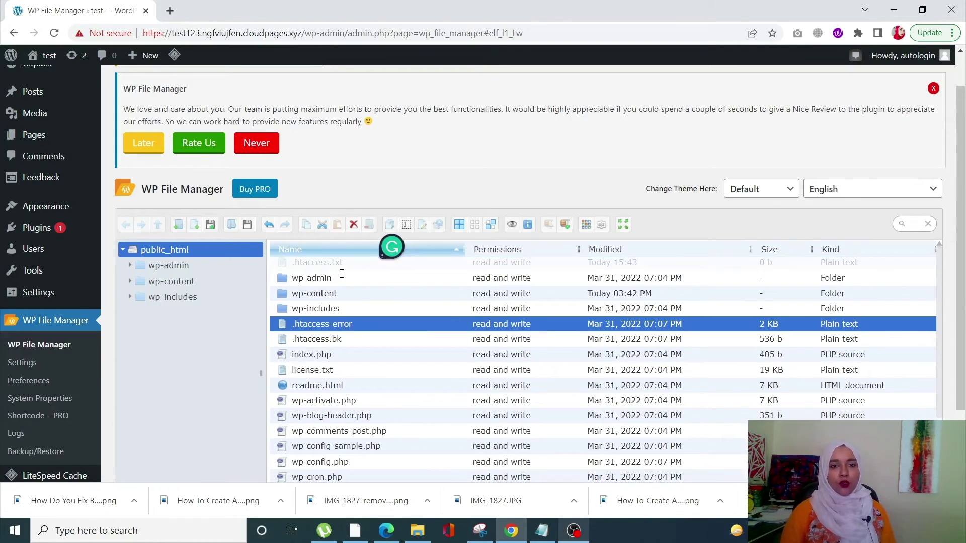
left_click(327, 340)
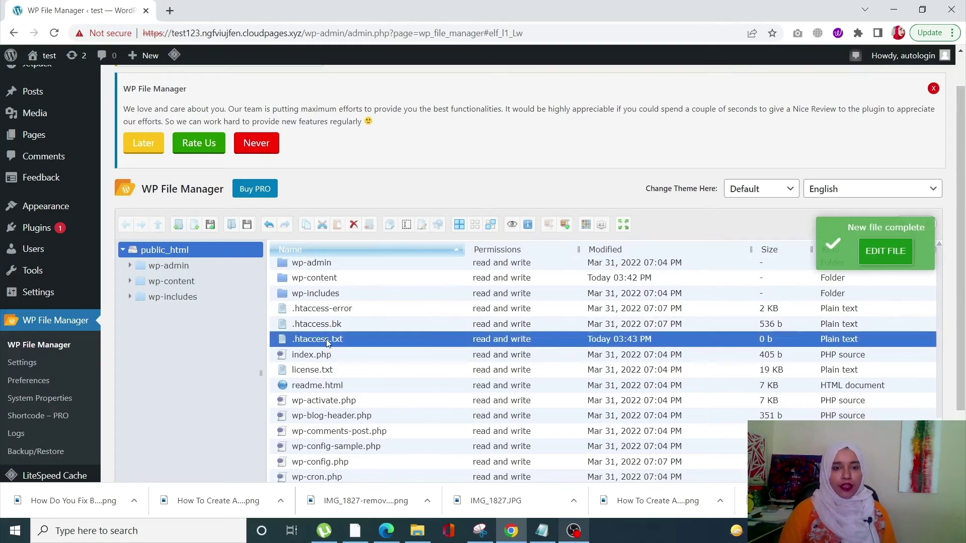
Paste the default WordPress rewrite rules into .htaccess.txt in Code Editor and save it
right_click(327, 340)
scroll(387, 418, "down", 1)
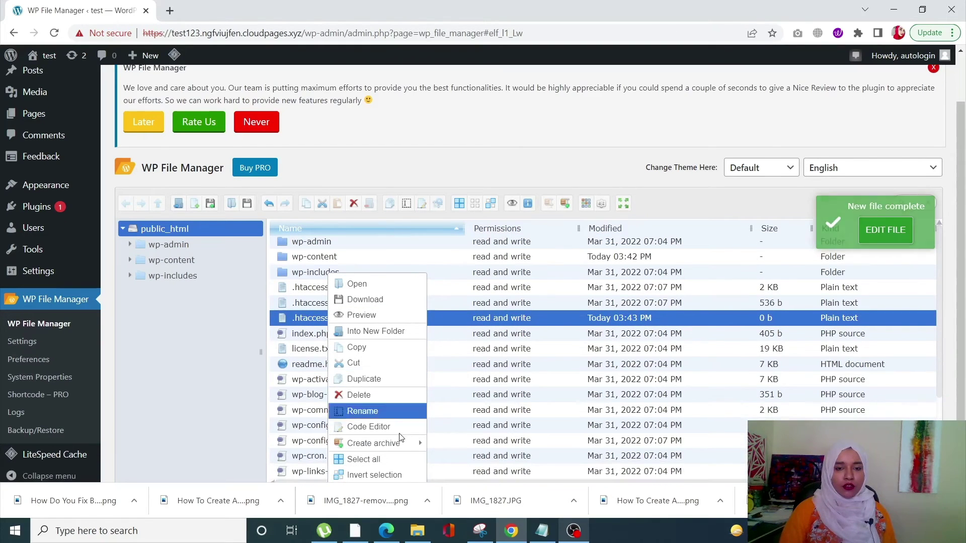
left_click(394, 427)
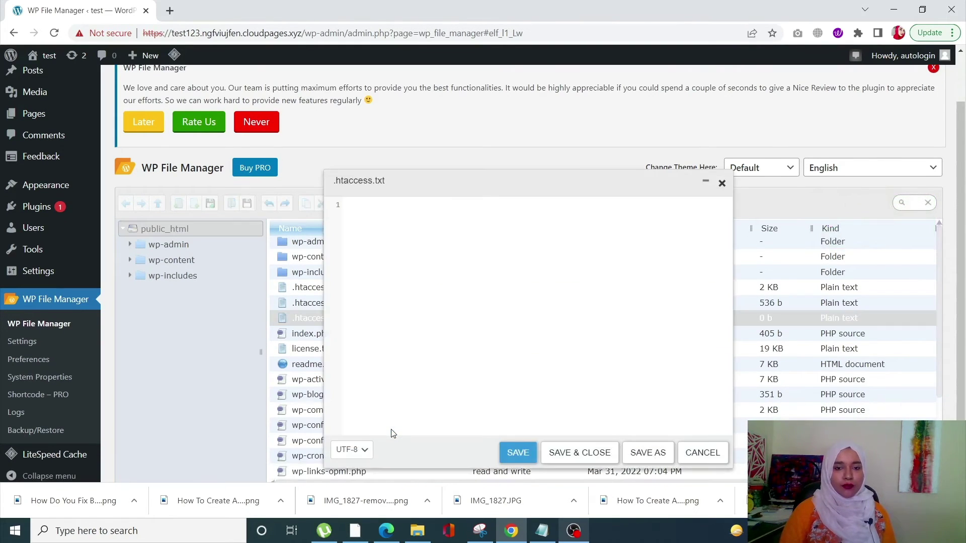
left_click(542, 531)
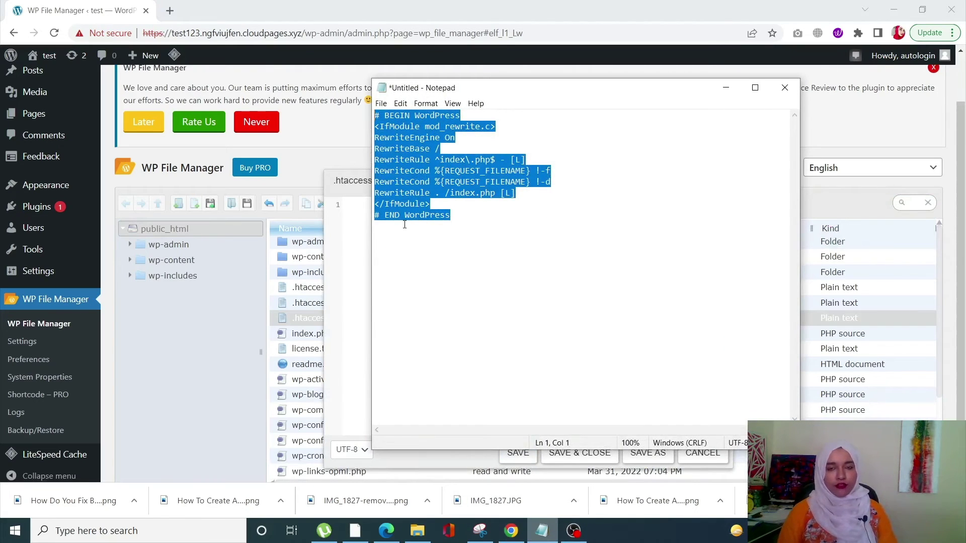
left_click(726, 88)
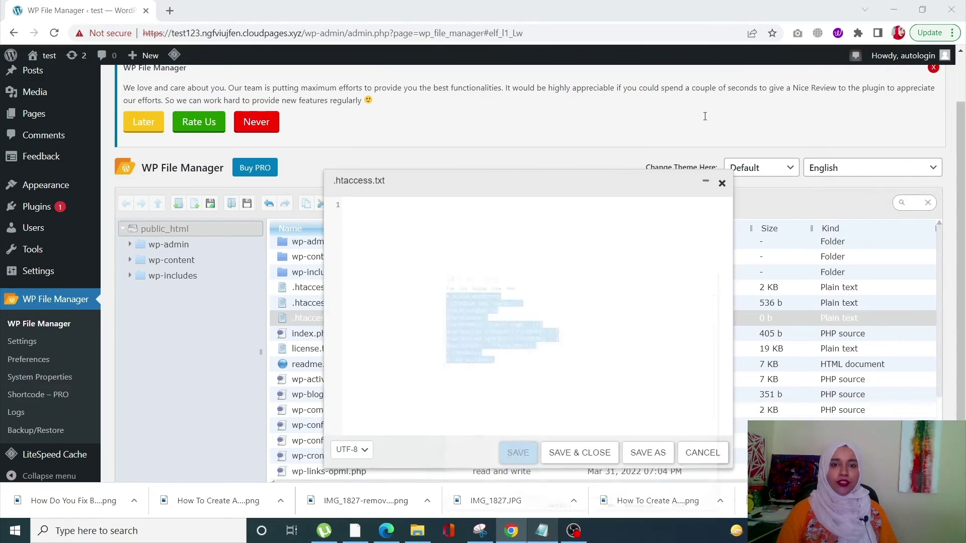
left_click(520, 248)
type("# BEGIN WordPress <IfModule mod_rewrite.c> RewriteEngine On RewriteBase / RewriteRule ^index\\.php$ - [L] RewriteCond %{REQUEST_FILENAME} !-f RewriteCond %{REQUEST_FILENAME} !-d RewriteRule . /index.php [L] </IfModule> # END WordPress")
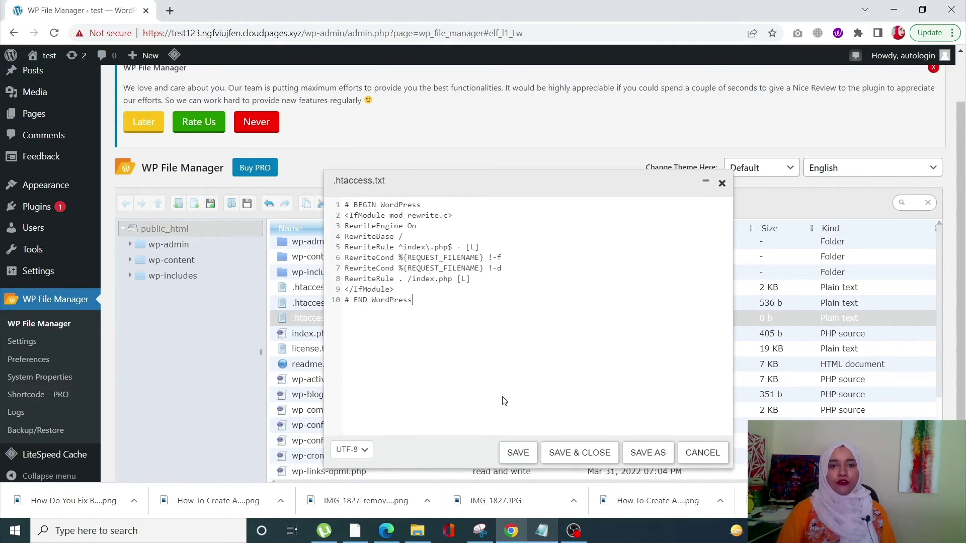
left_click(577, 454)
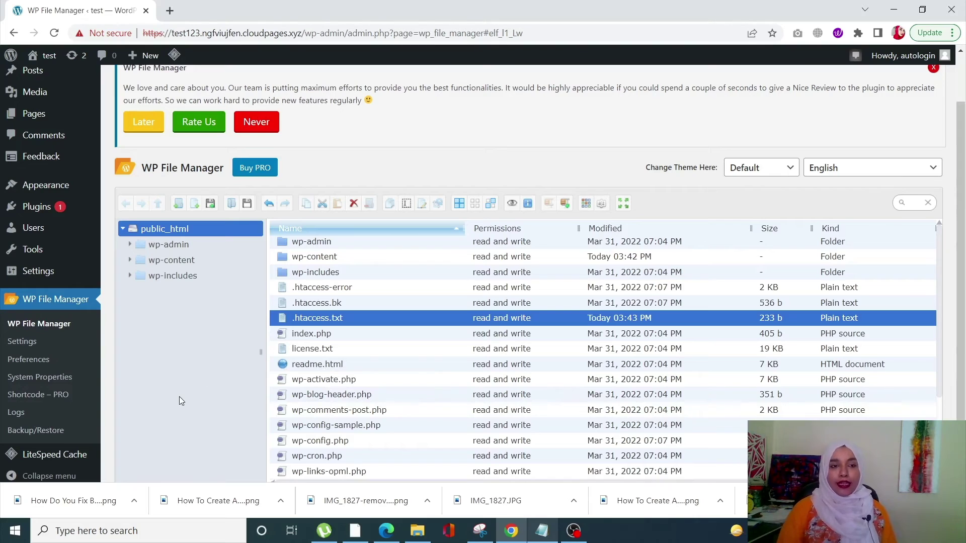
scroll(179, 397, "up", 1)
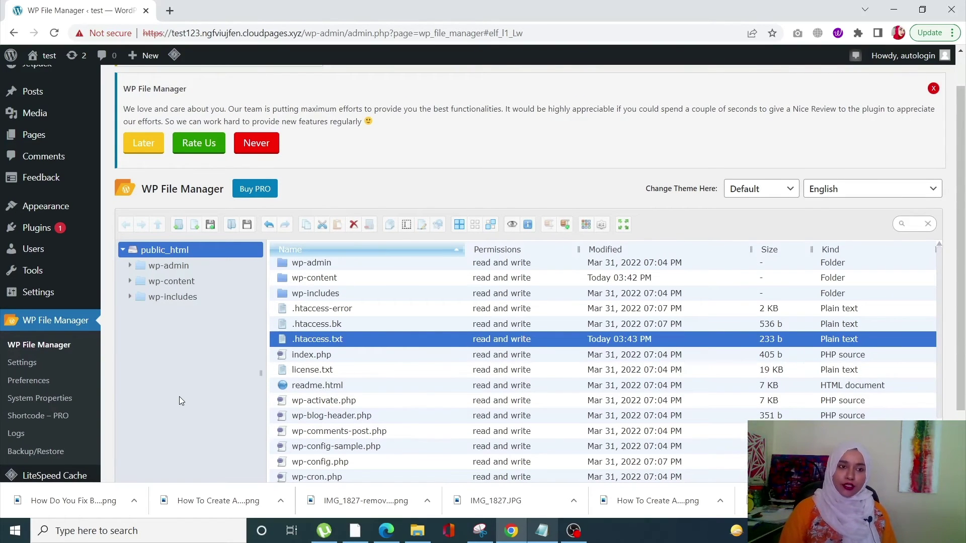
scroll(179, 397, "up", 2)
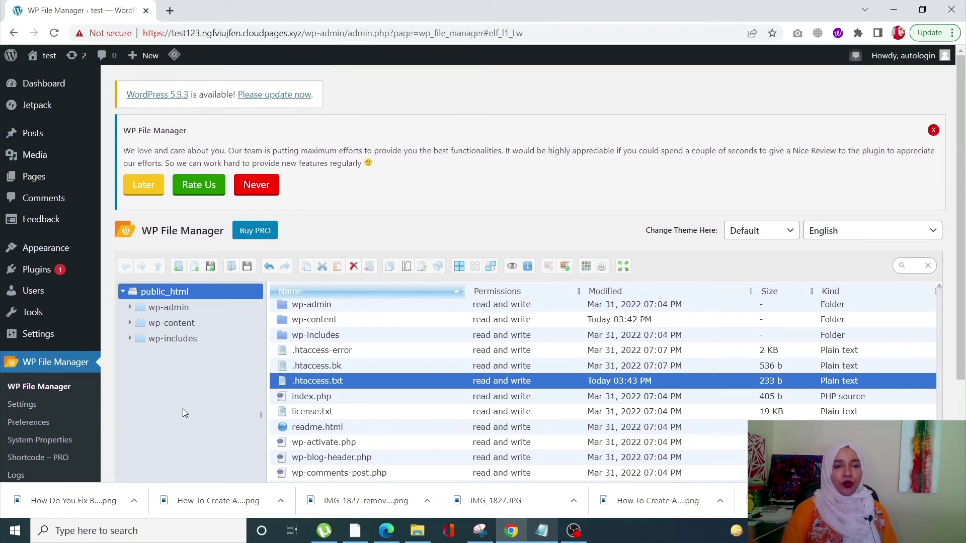
Deactivate ManageWP - Worker from the Plugins list, leaving 3 active and 3 inactive plugins
mouse_move(55, 270)
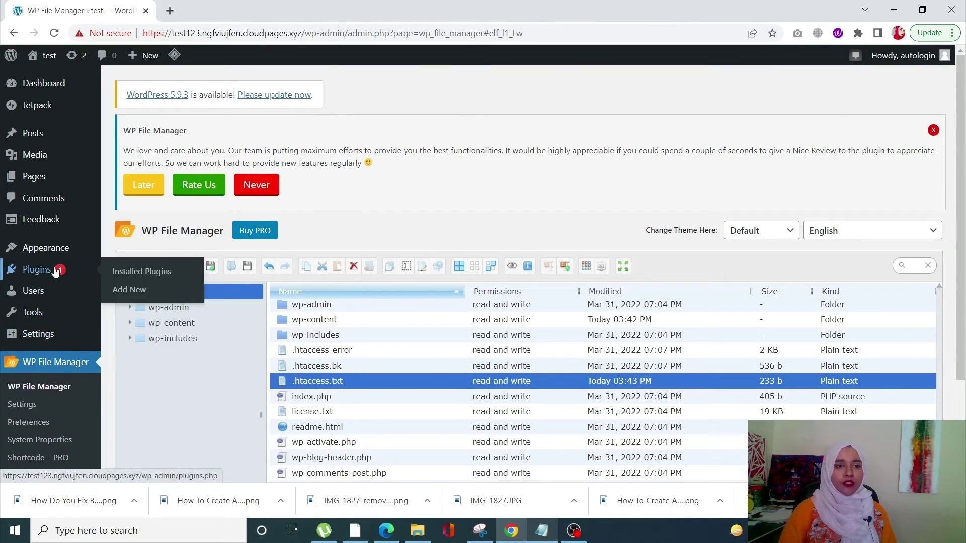
left_click(56, 270)
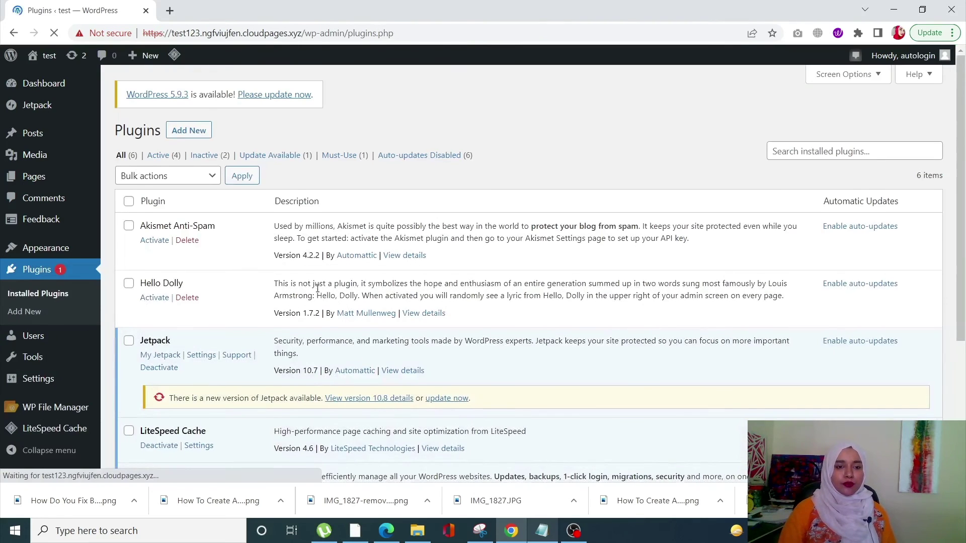
scroll(318, 288, "down", 3)
scroll(318, 288, "up", 1)
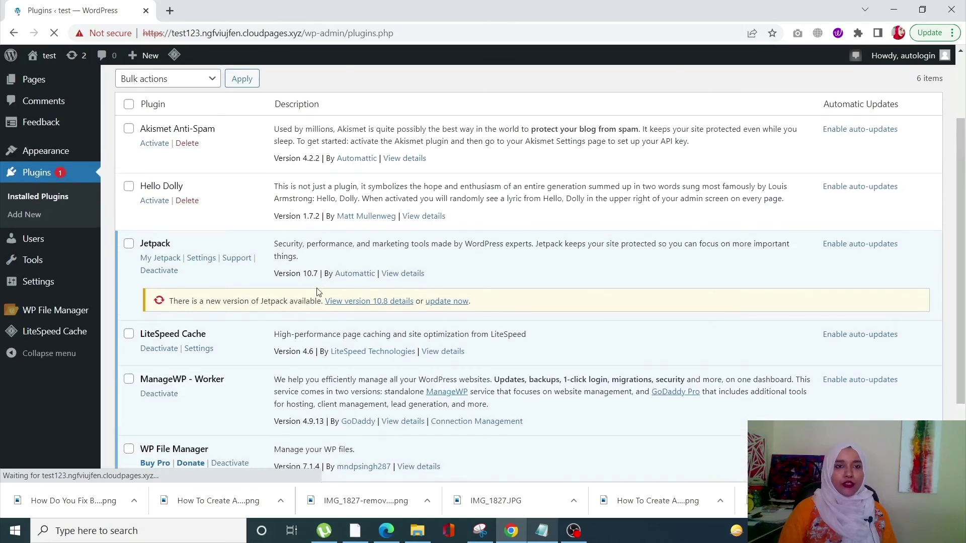
scroll(226, 327, "down", 2)
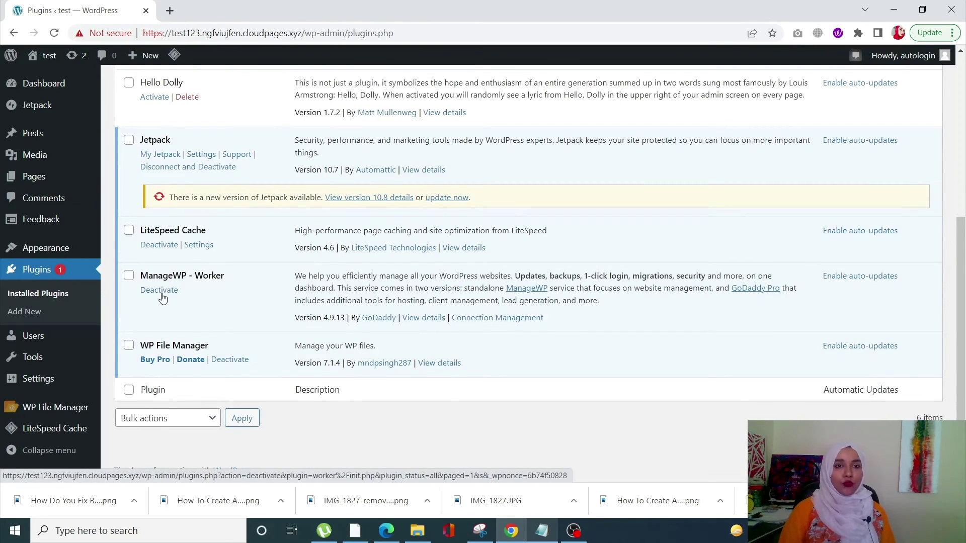
left_click(160, 291)
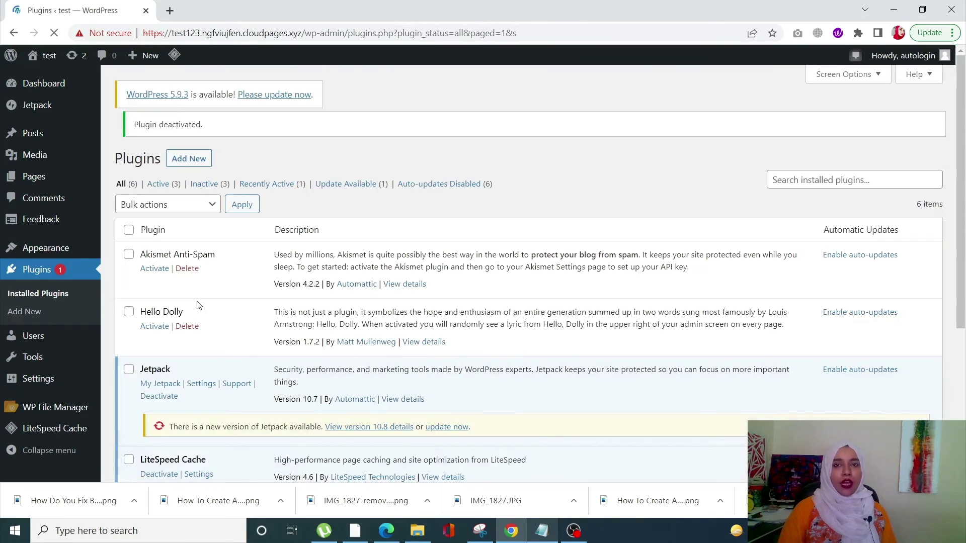
scroll(206, 353, "down", 1)
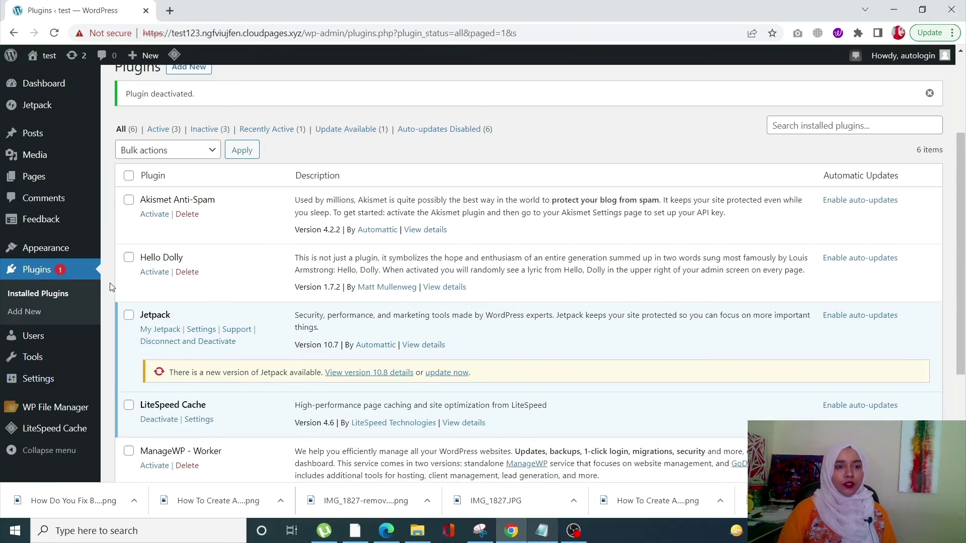
scroll(109, 283, "down", 2)
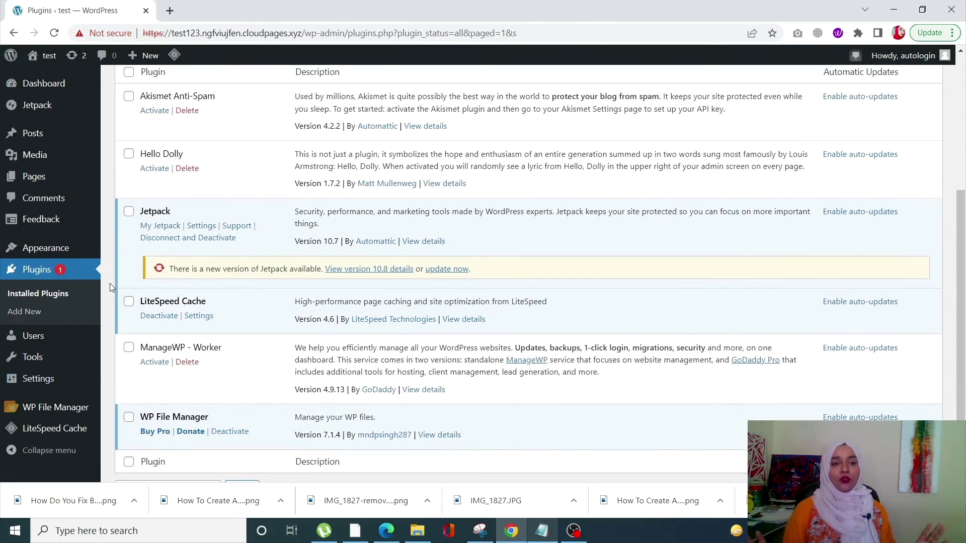